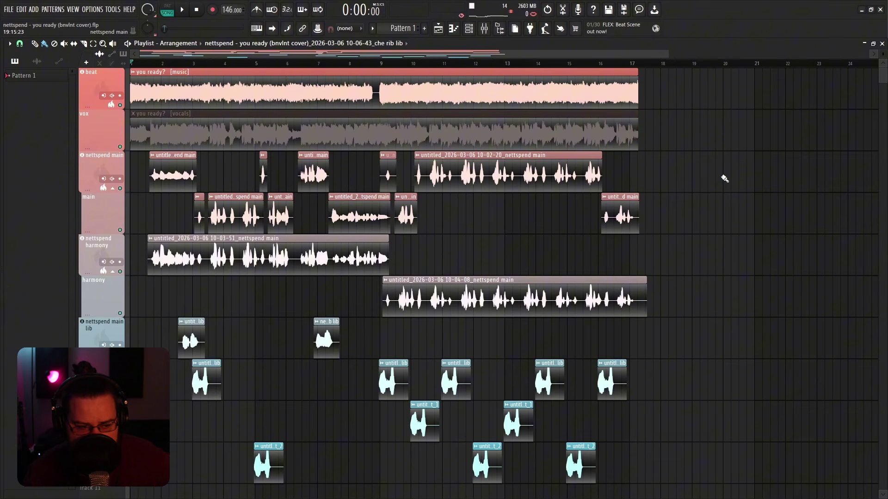
Look over the song's mixer tracks and the master effects chain in the mixer, and close the mixer.
click(483, 32)
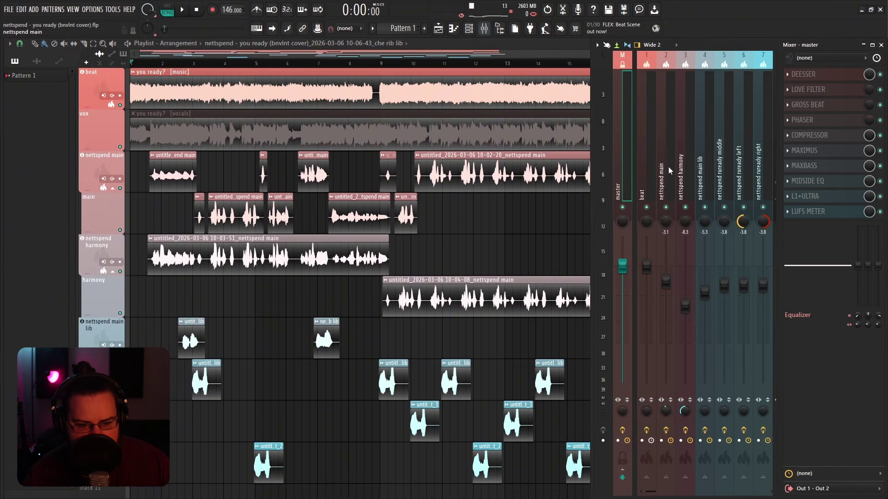
mouse_move(670, 171)
mouse_down()
mouse_move(763, 172)
mouse_move(652, 170)
mouse_move(680, 181)
mouse_up()
key(F9)
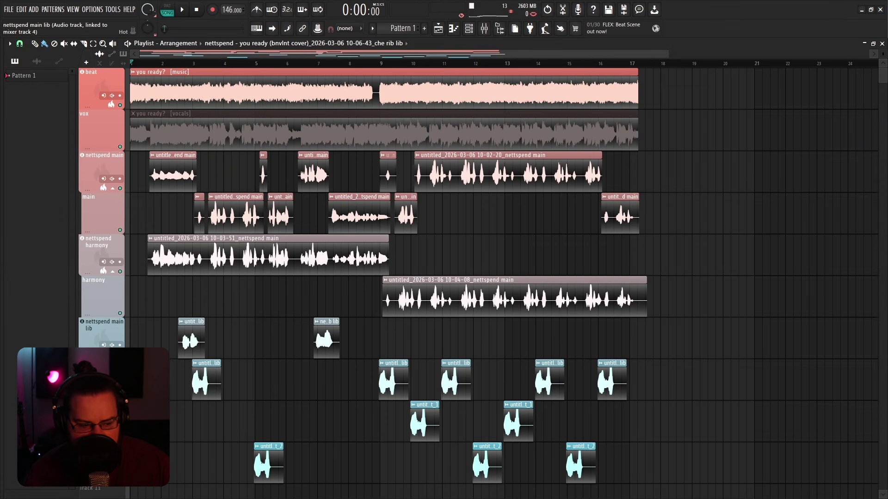
Solo the nettspend main lib track together with the ruready lib tracks and play them from bar 9.
right_click(120, 354)
click(119, 396)
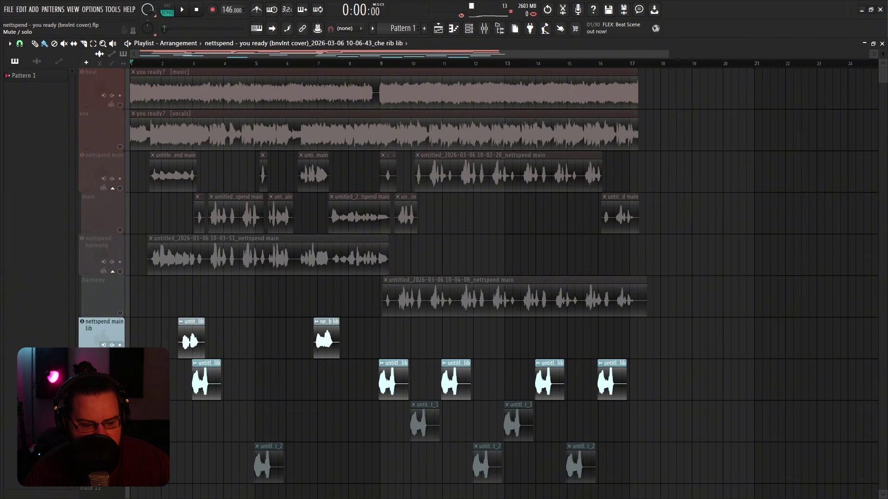
click(119, 438)
click(119, 479)
click(381, 65)
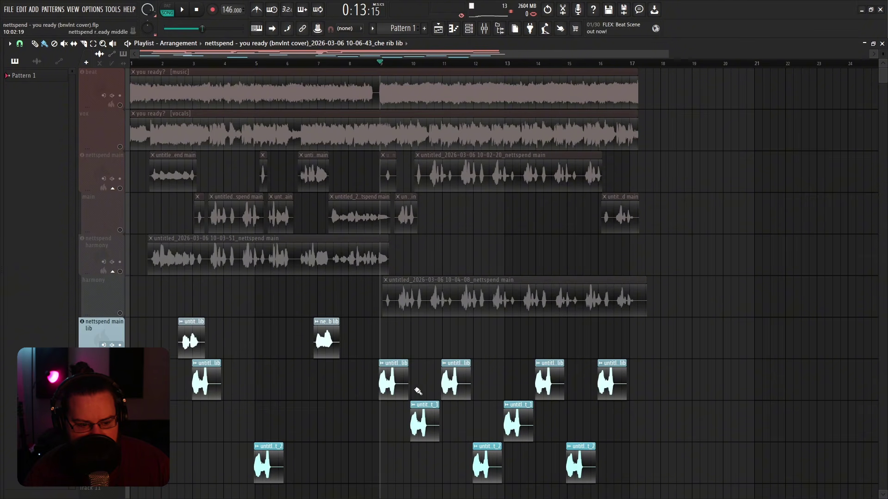
ctrl+scroll(432, 449, up, 1)
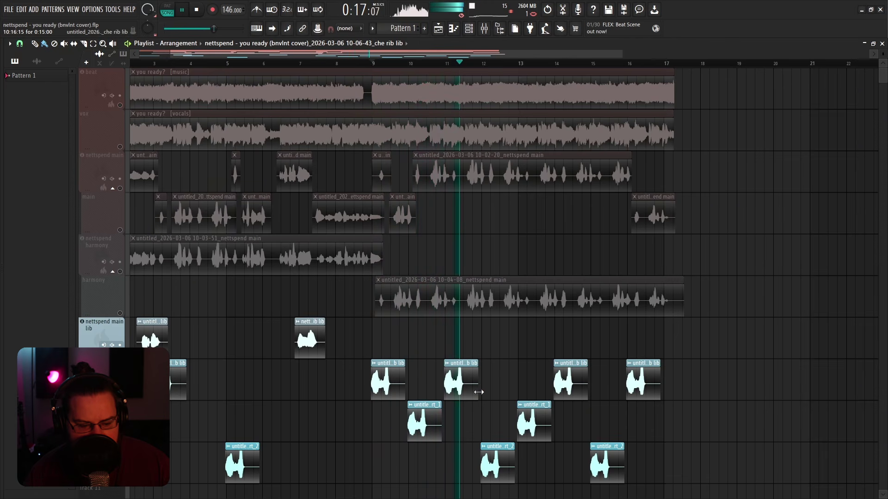
key(space)
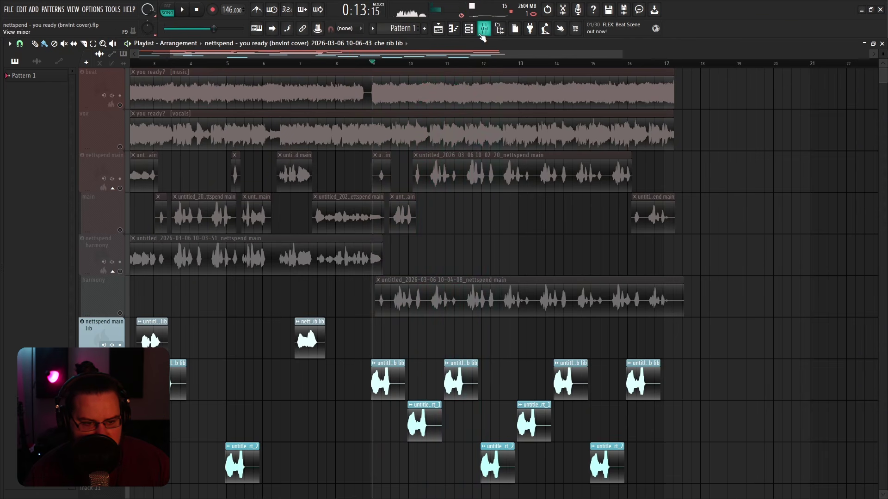
Inspect the effects chains and panning of the ruready middle, left and right mixer tracks, and unsolo the lib tracks.
click(484, 28)
click(731, 185)
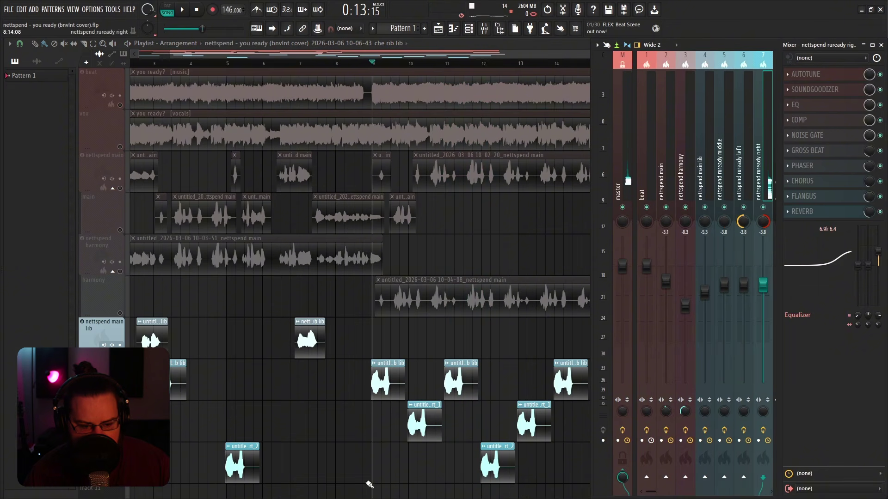
key(F9)
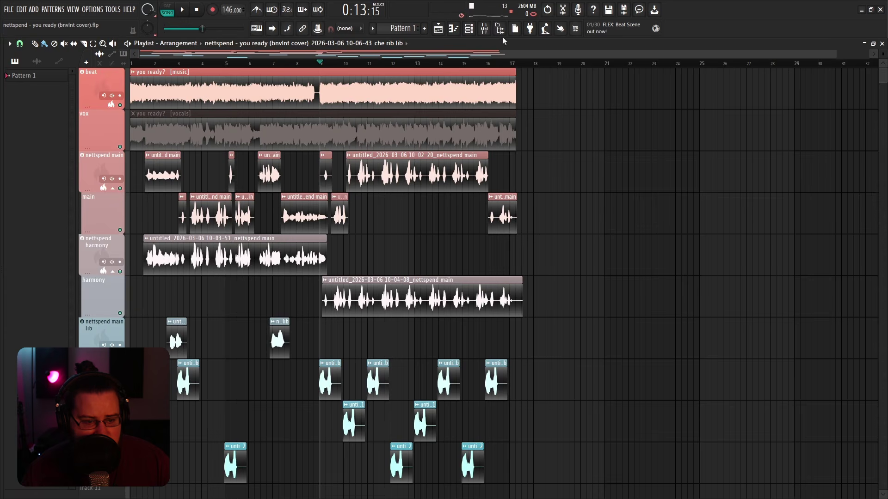
Review the beat track's plugin slots and the Auto-Tune settings on the nettspend main mixer track.
click(484, 28)
click(642, 154)
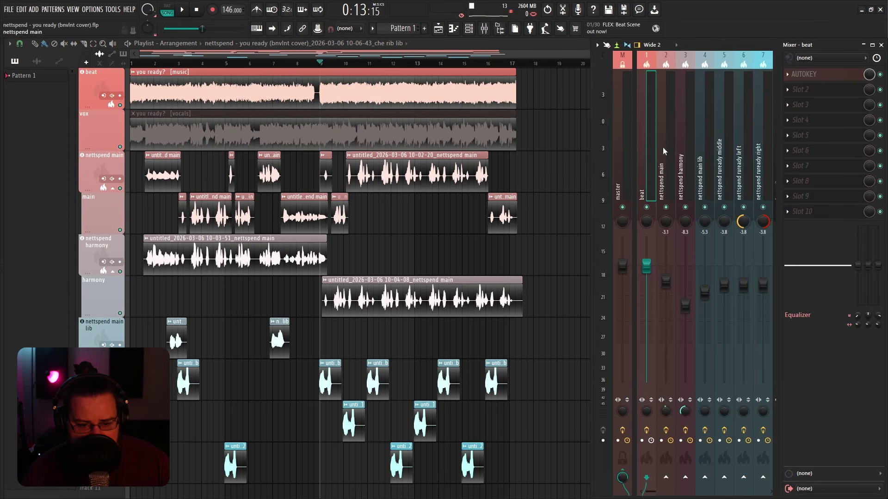
click(664, 151)
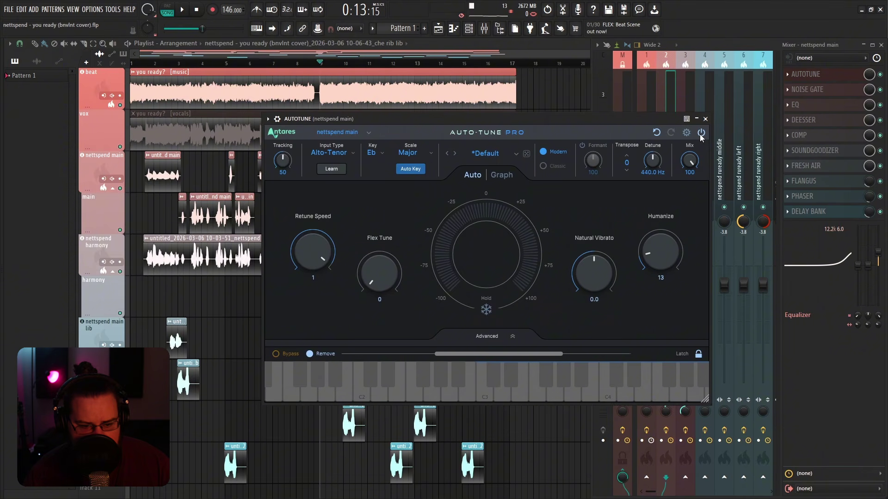
click(706, 120)
Review the Auto-Tune settings on the nettspend harmony and nettspend main lib mixer tracks.
click(694, 167)
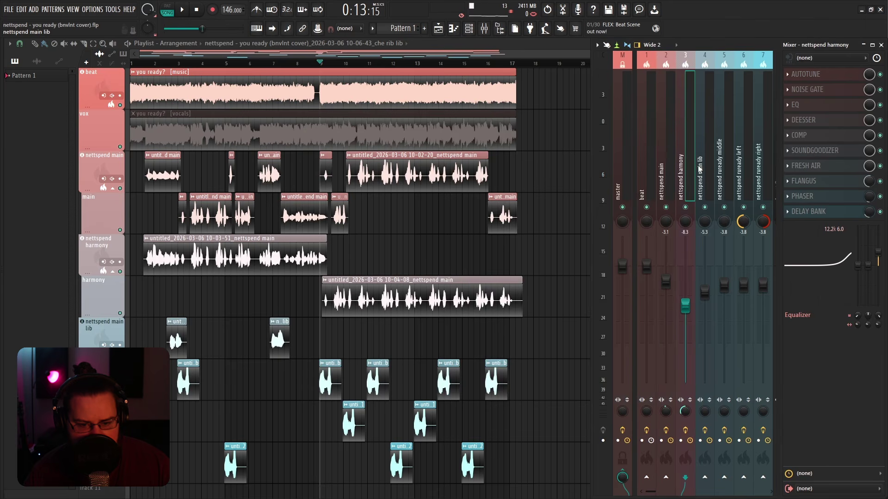
click(812, 76)
key(Escape)
click(705, 157)
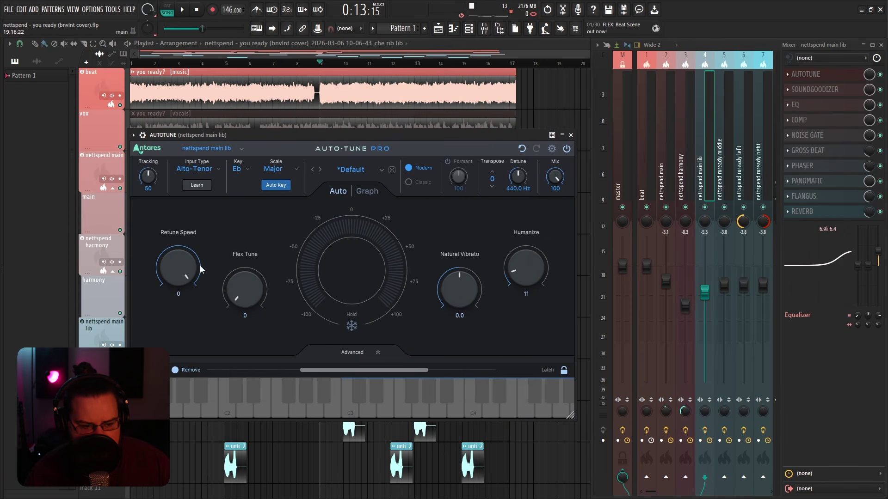
click(571, 135)
Review the Auto-Tune settings on the nettspend ruready middle, left and right mixer tracks.
click(725, 143)
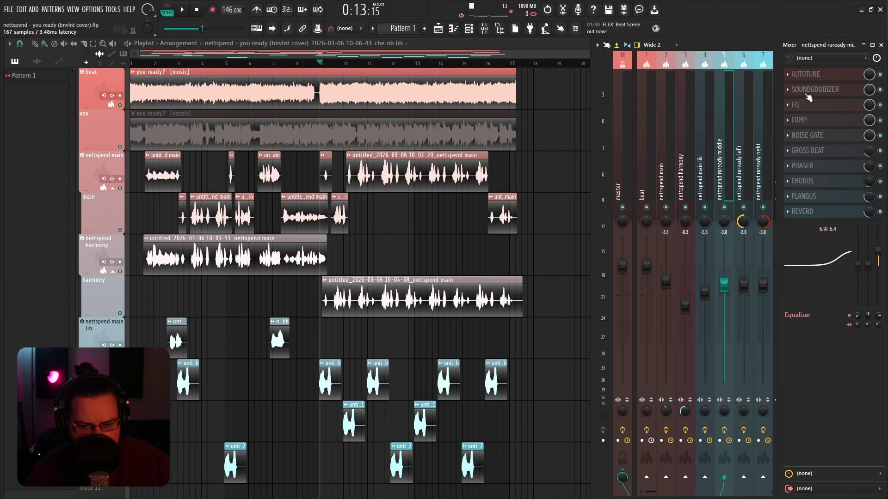
click(809, 75)
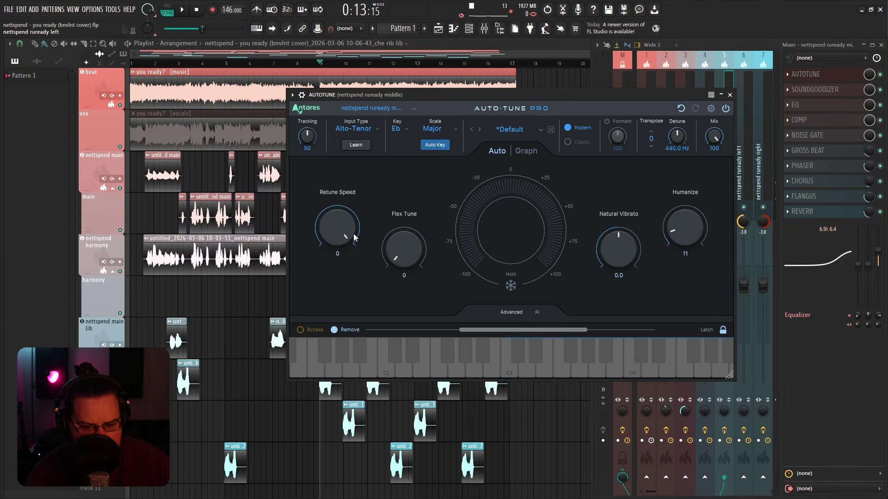
click(744, 176)
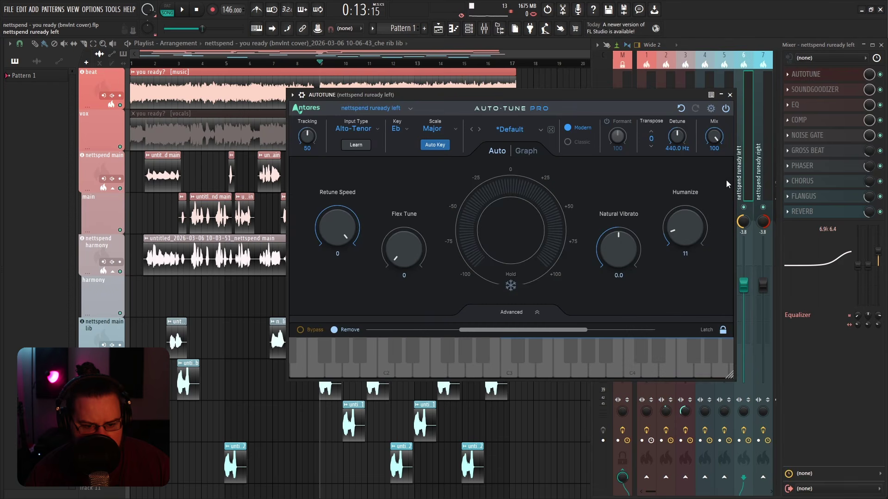
click(730, 95)
click(763, 120)
click(821, 76)
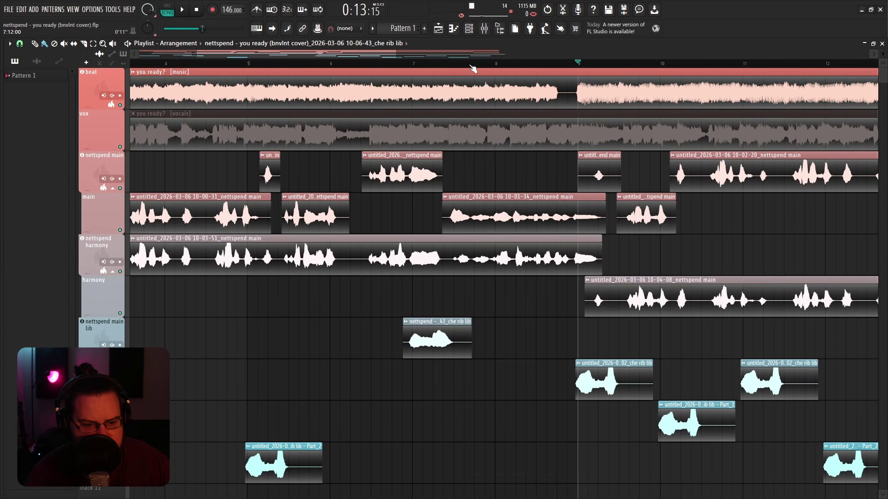
Mute the beat track and play the vocals from the middle of bar 7.
click(454, 64)
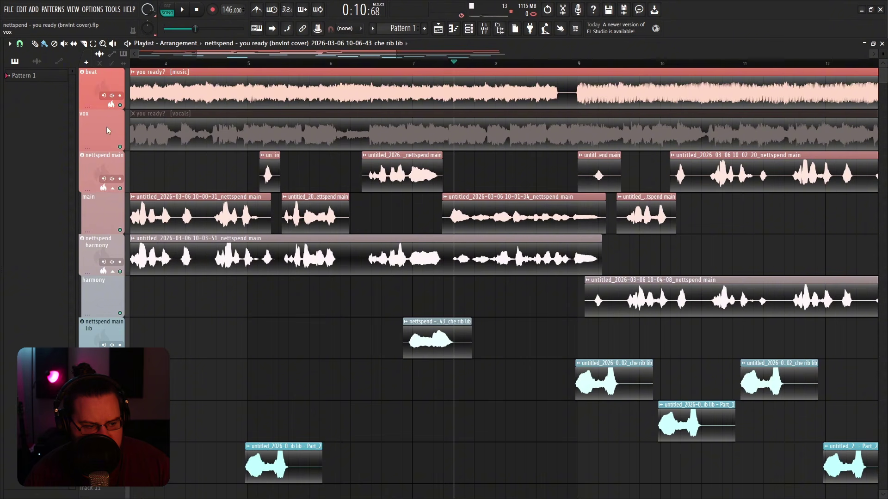
click(121, 105)
key(space)
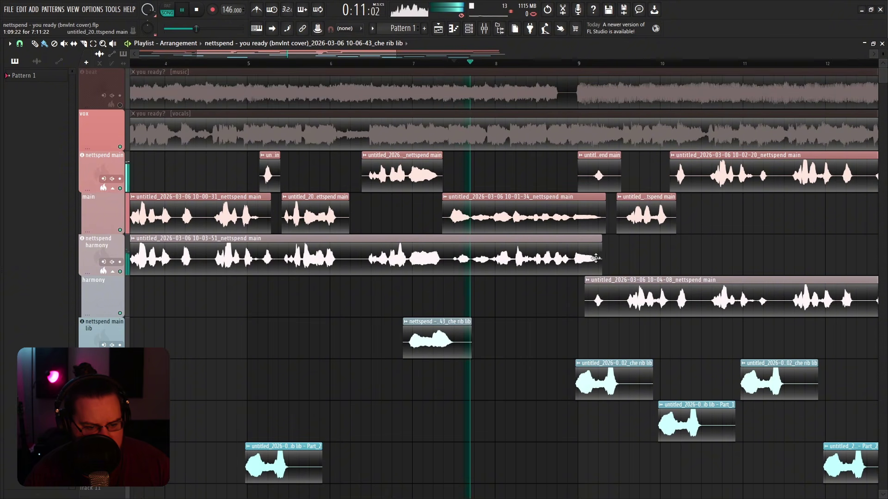
key(space)
Inspect the Stereo Shaper settings on the nettspend harmony mixer track and close the plugin.
click(484, 28)
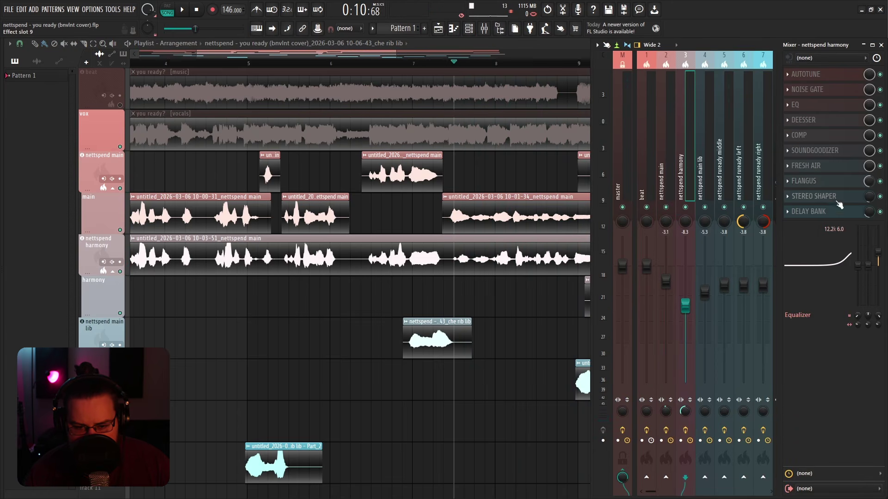
click(827, 199)
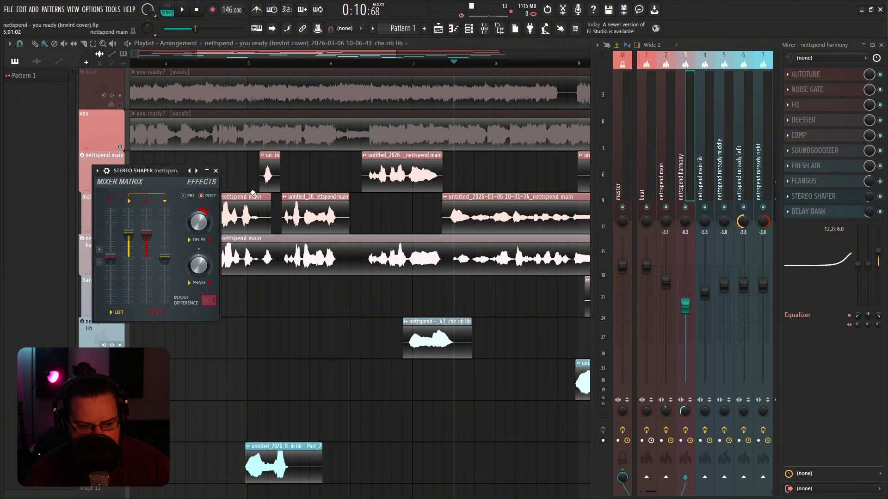
click(216, 172)
scroll(495, 271, down, 3)
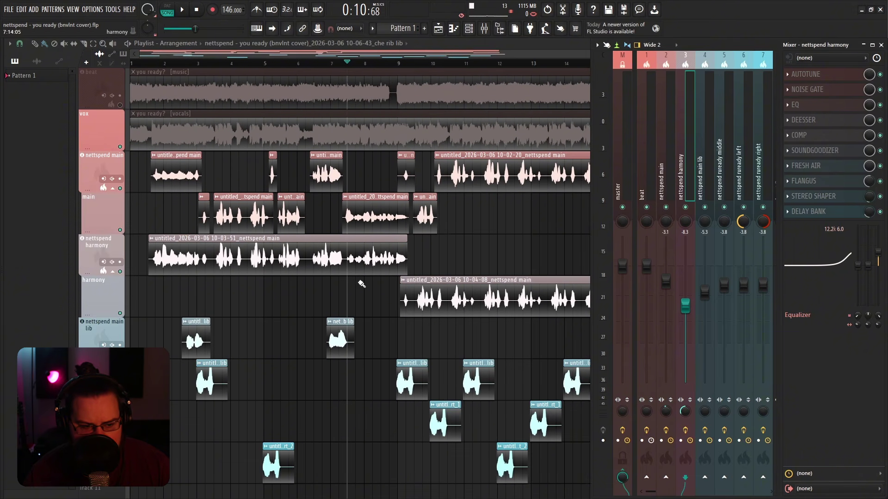
scroll(356, 225, down, 2)
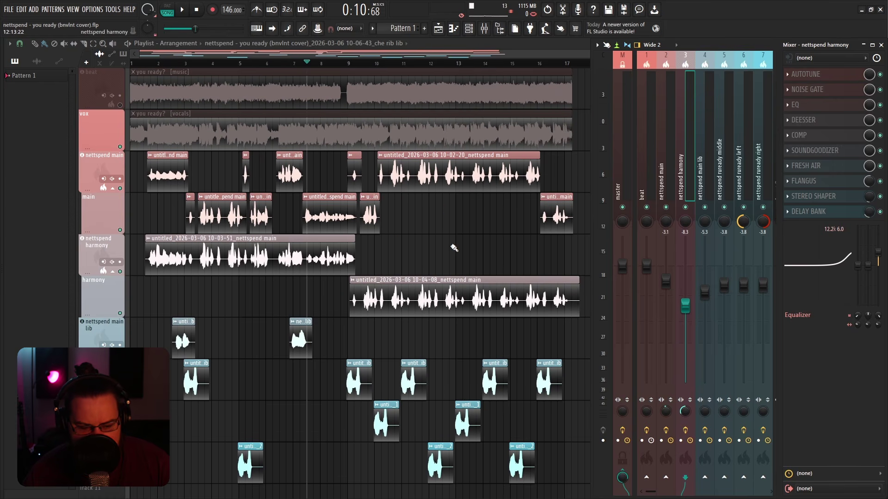
Unmute the beat track and open the recent project "nettspend - still standing (bnvlnt cover).flp".
right_click(468, 246)
click(120, 105)
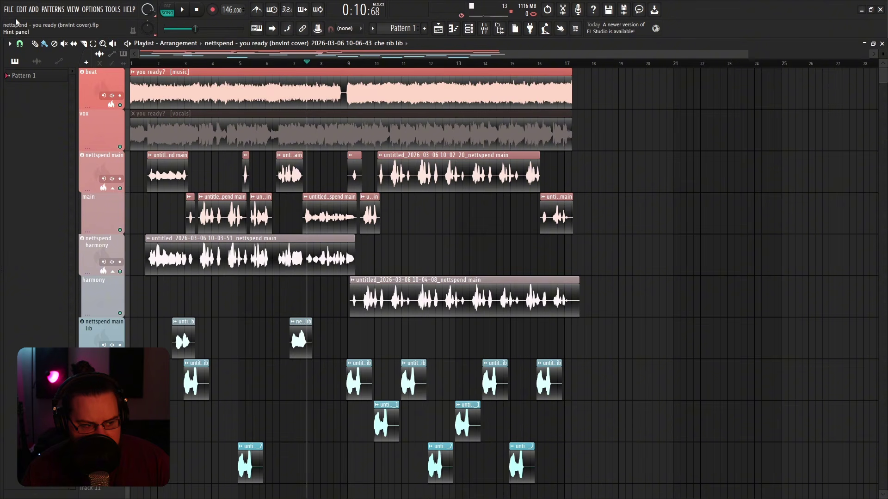
click(7, 11)
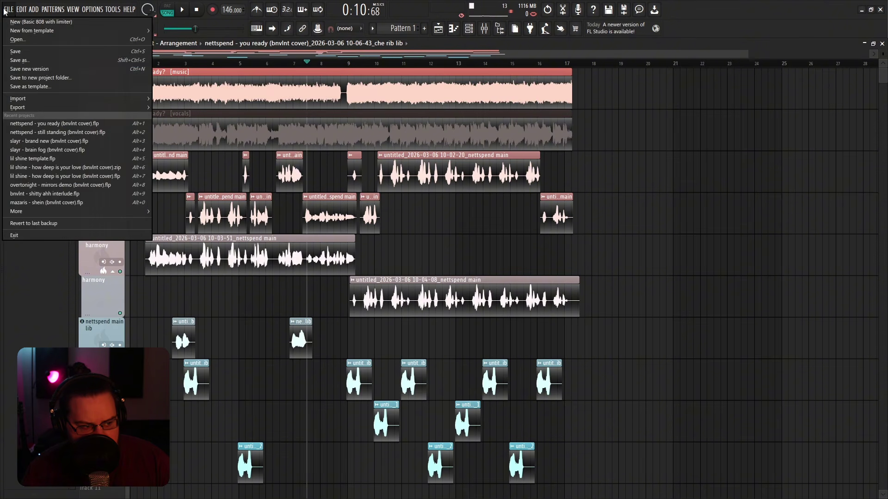
click(85, 134)
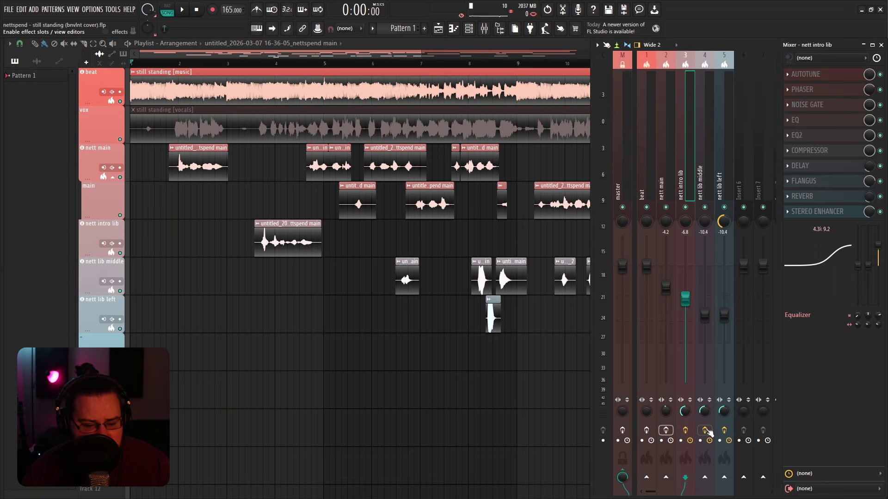
Play the arrangement with the mixer tracks' effect slots disabled, and turn the effect slots back on.
key(F9)
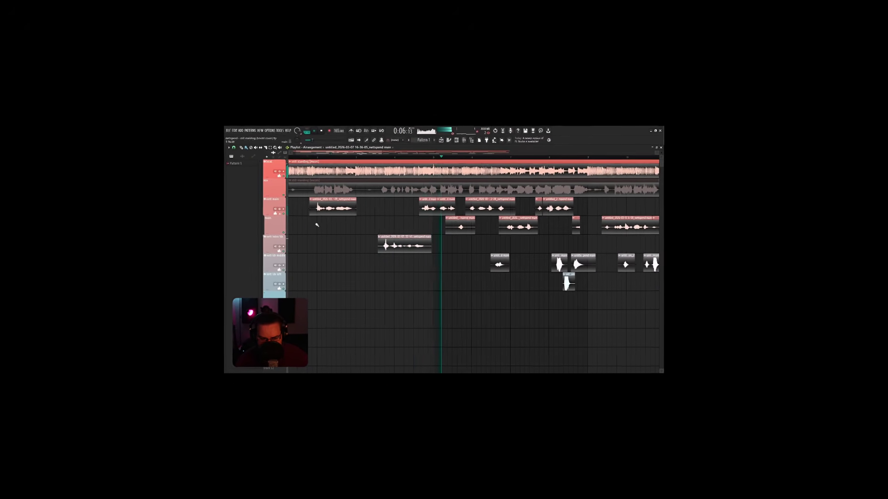
click(291, 180)
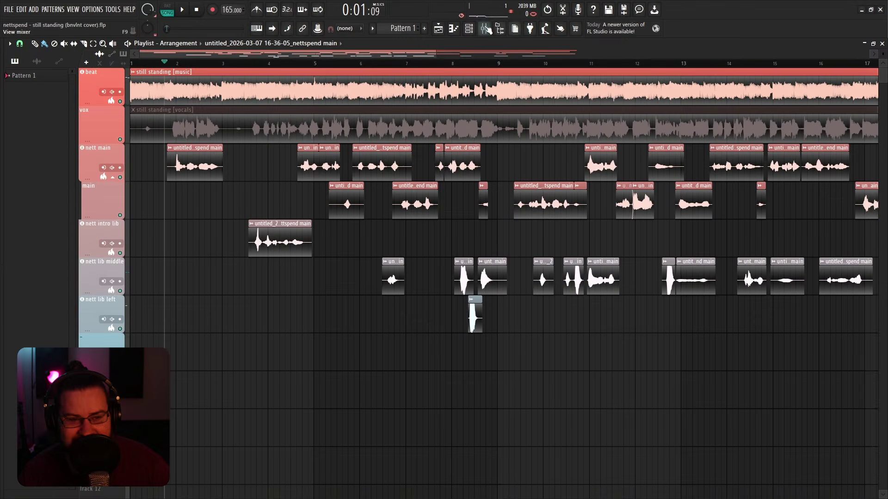
key(F9)
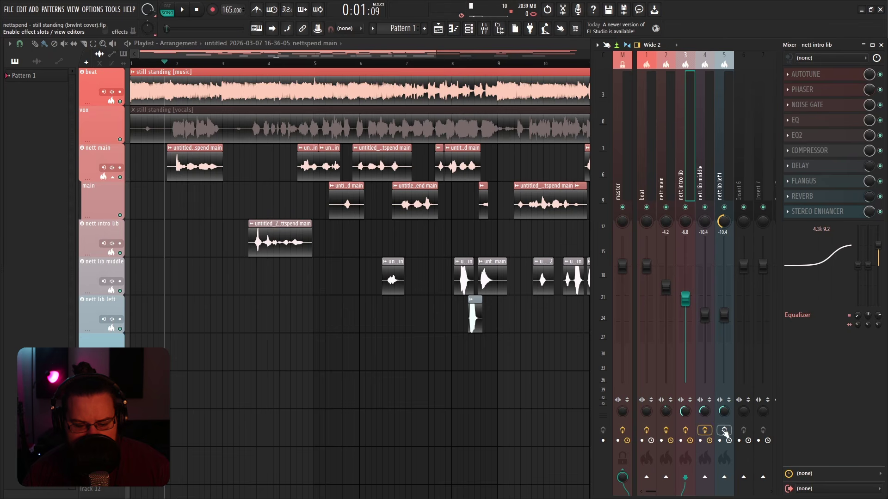
key(F9)
Return the playhead to the start of the song and look over the nett lib left mixer track's effects chain.
scroll(369, 369, down, 4)
click(132, 64)
scroll(122, 238, up, 8)
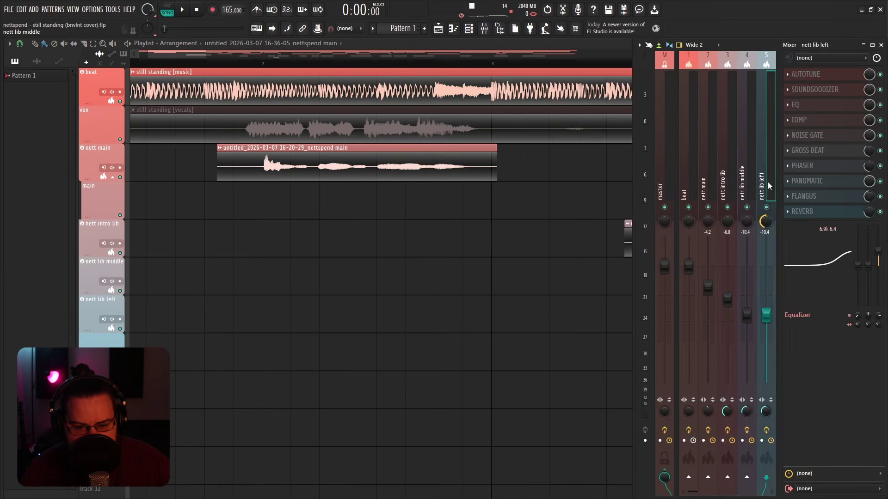
scroll(314, 258, down, 5)
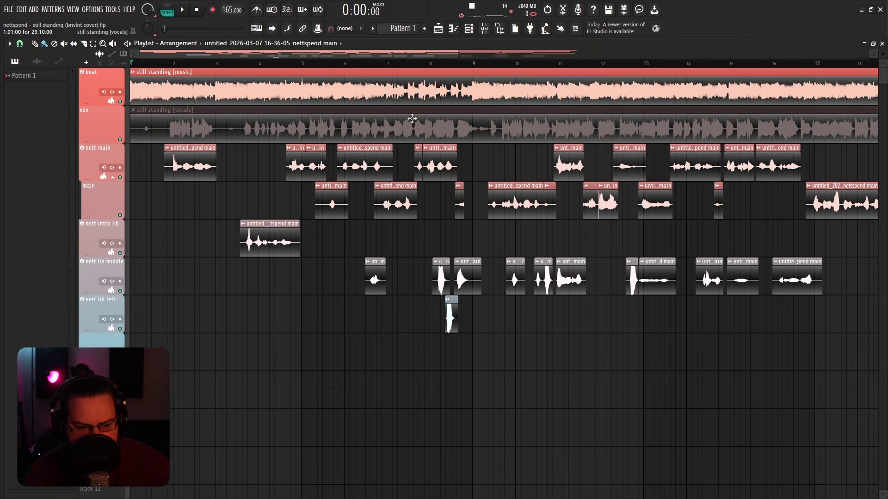
Review the Auto-Tune settings on the nett main and nett intro lib mixer tracks.
click(838, 77)
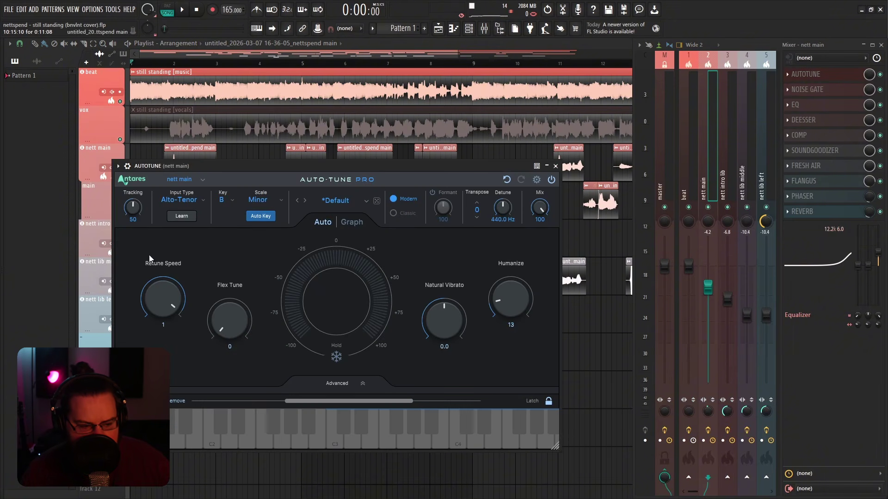
click(556, 166)
click(727, 138)
click(807, 74)
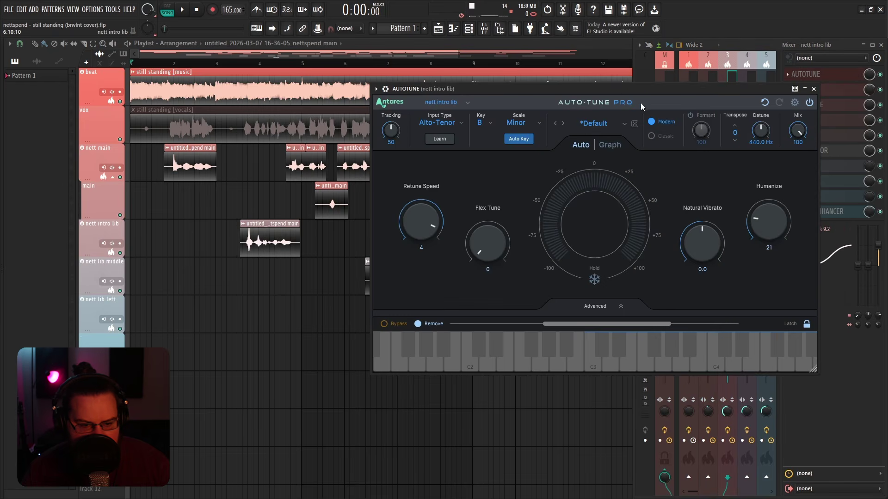
drag(624, 89, 483, 141)
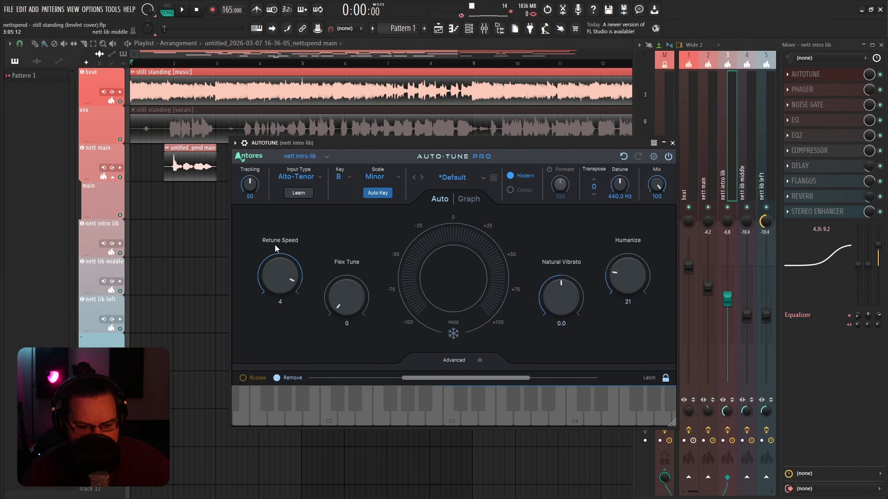
click(671, 144)
Review the Auto-Tune settings on the nett lib middle and nett lib left mixer tracks, and close the mixer.
click(735, 157)
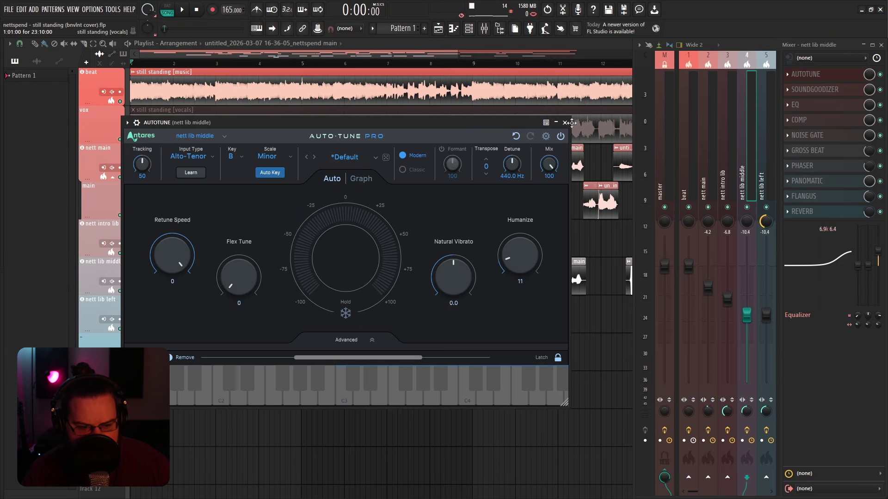
click(564, 123)
click(772, 163)
click(807, 74)
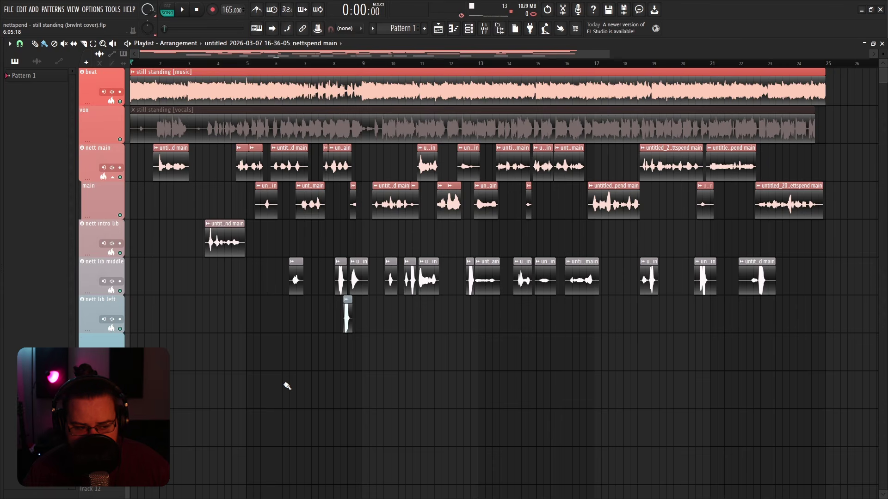
click(495, 30)
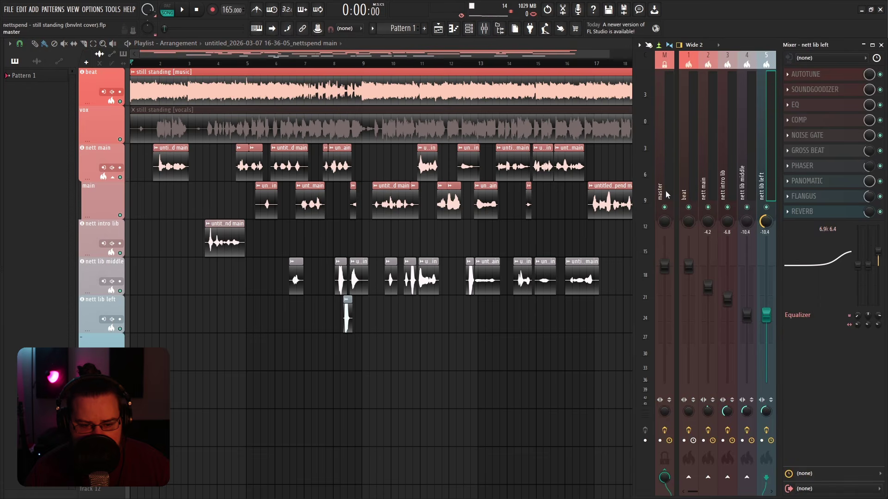
key(F9)
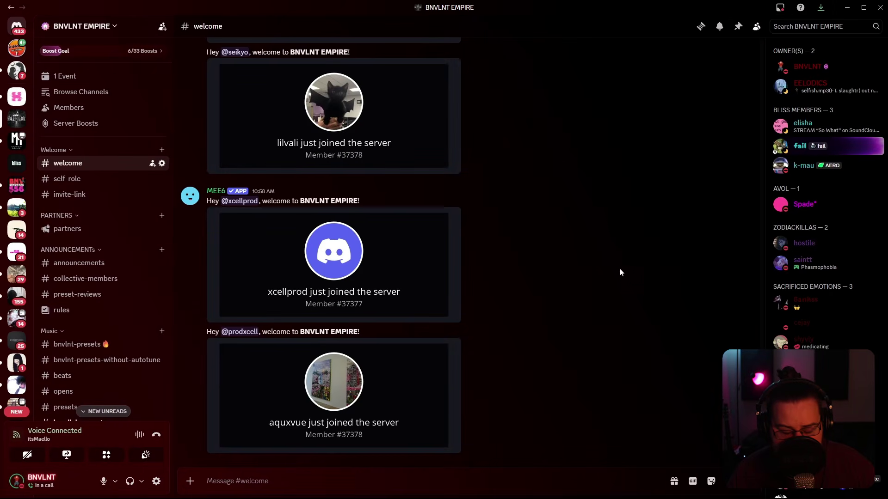
Switch to Discord, open the bnvlnt-presets channel and browse back through the earlier preset posts.
click(107, 350)
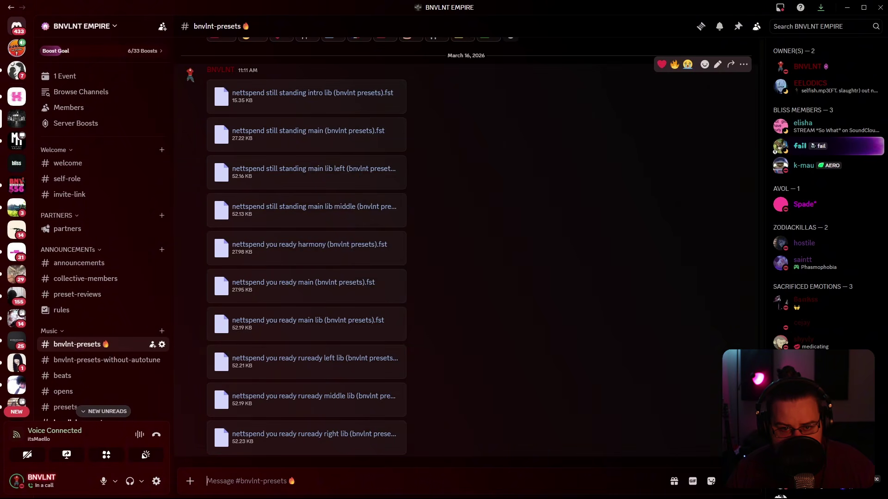
drag(761, 431, 785, 151)
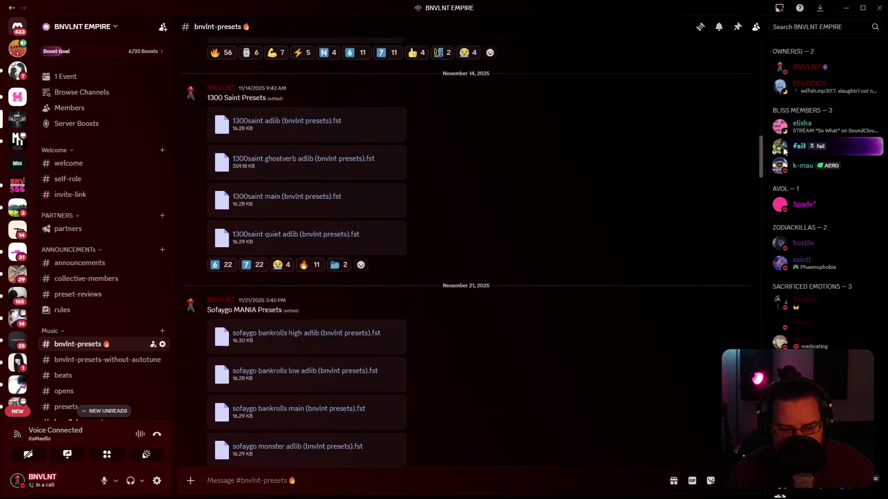